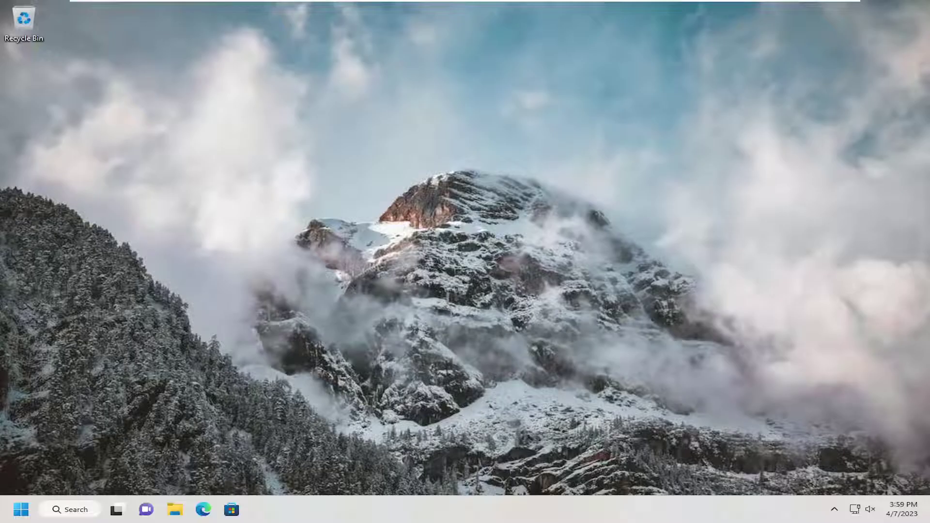
- Search Windows for 'settings' and launch the Settings app from Best match
click(70, 509)
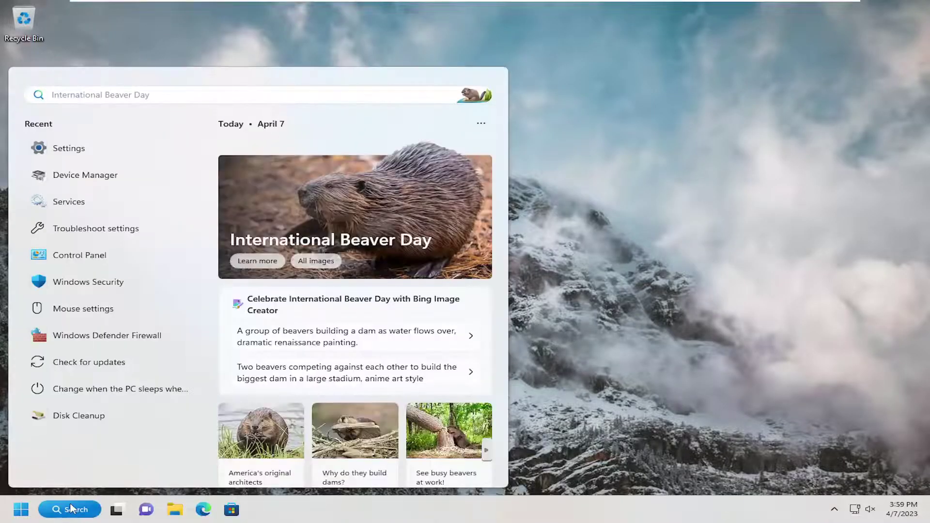
text(settings)
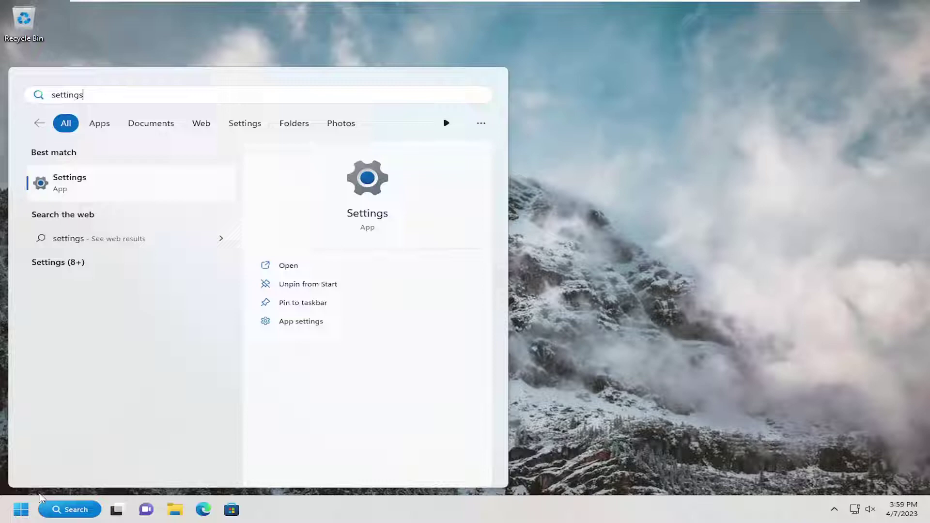
click(87, 183)
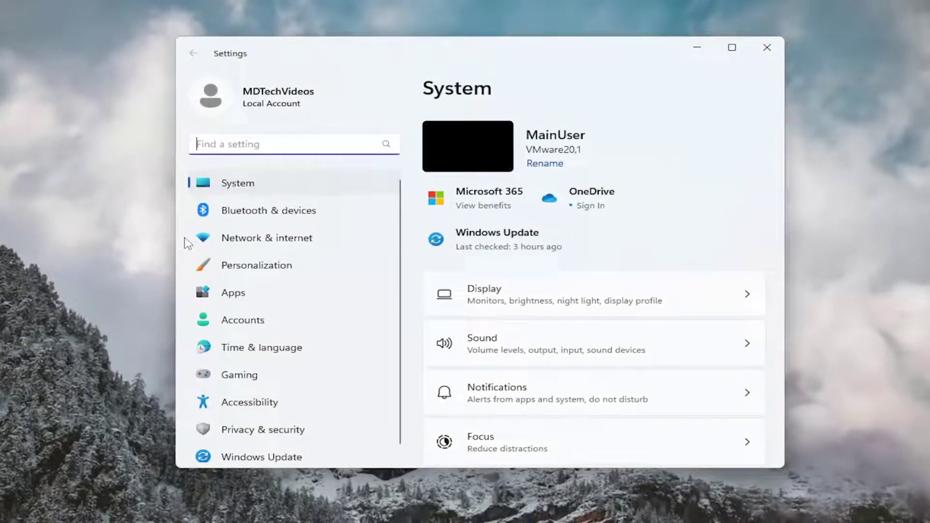
- View the Accounts page's Account settings section, then close the Settings window
click(233, 322)
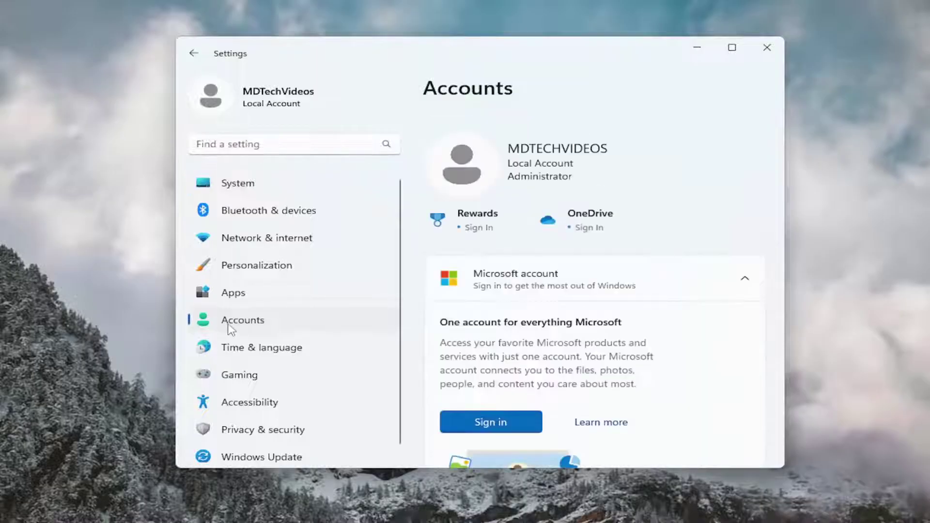
scroll(566, 243, down, 2)
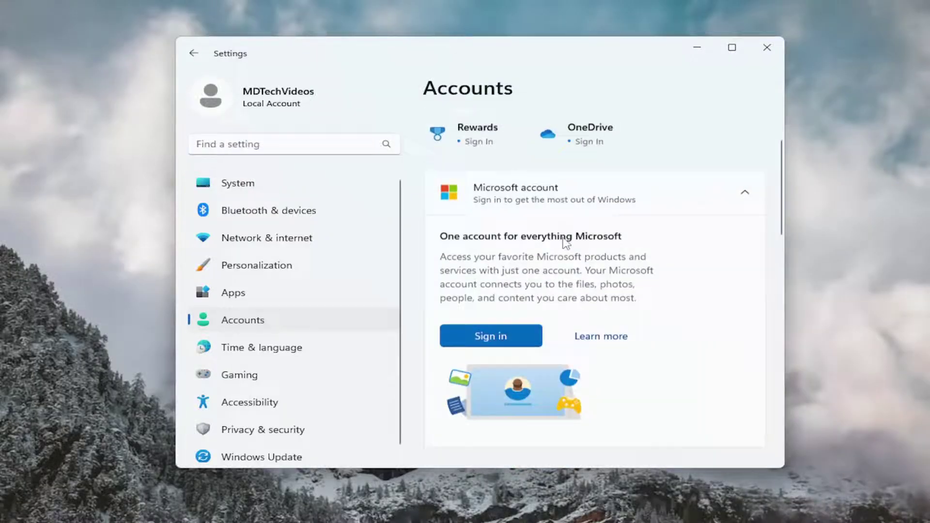
scroll(566, 244, down, 3)
scroll(509, 247, down, 1)
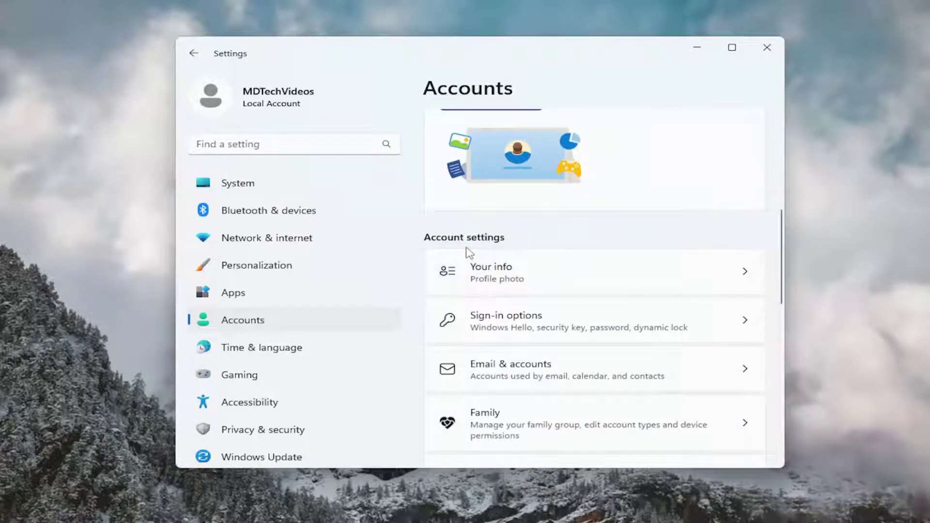
scroll(469, 252, up, 5)
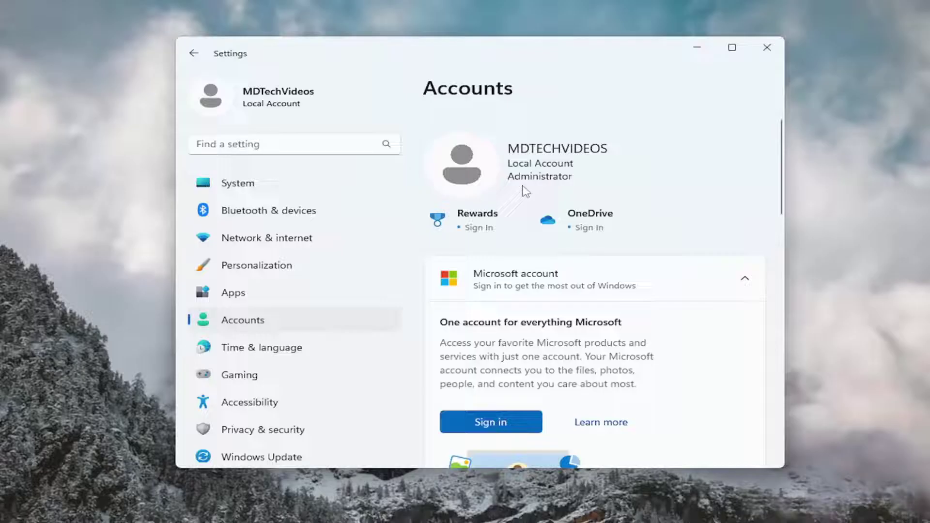
scroll(569, 230, down, 3)
scroll(570, 229, down, 3)
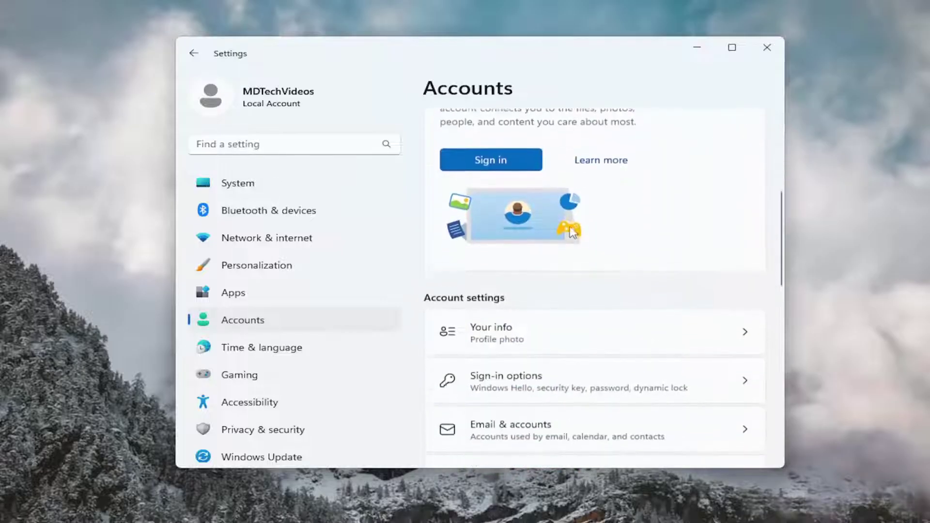
scroll(570, 230, down, 2)
scroll(569, 230, down, 1)
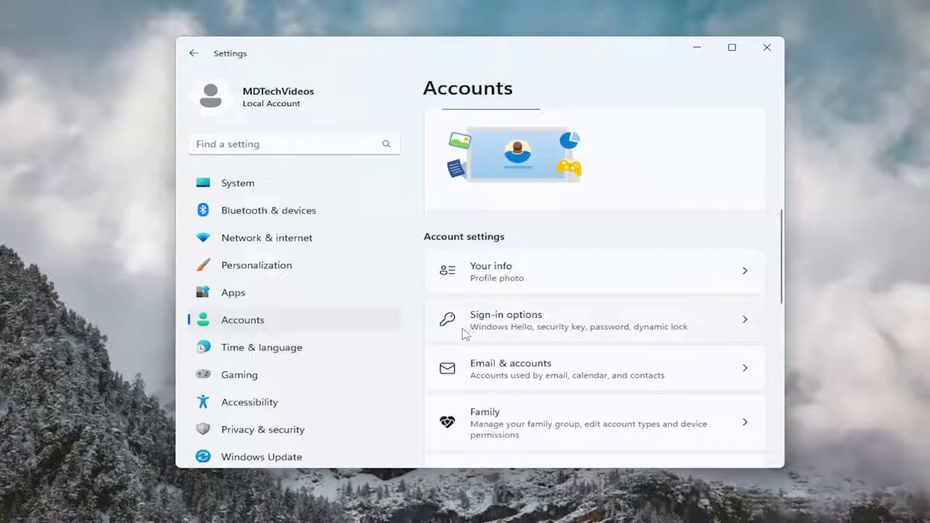
scroll(560, 331, down, 1)
scroll(553, 320, up, 1)
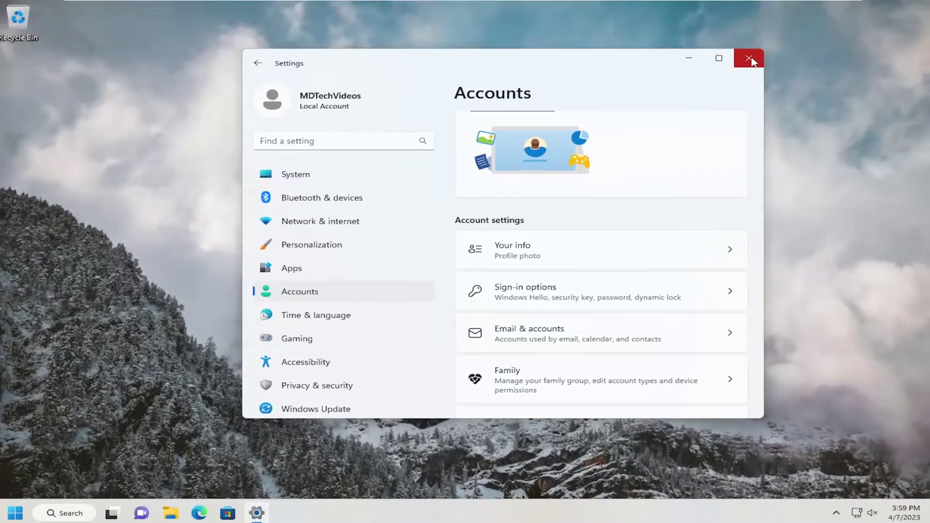
click(749, 59)
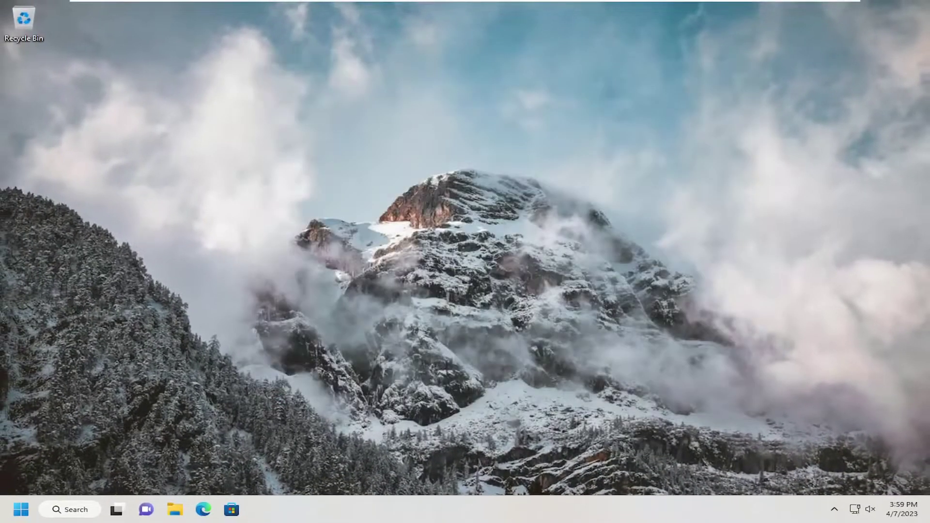